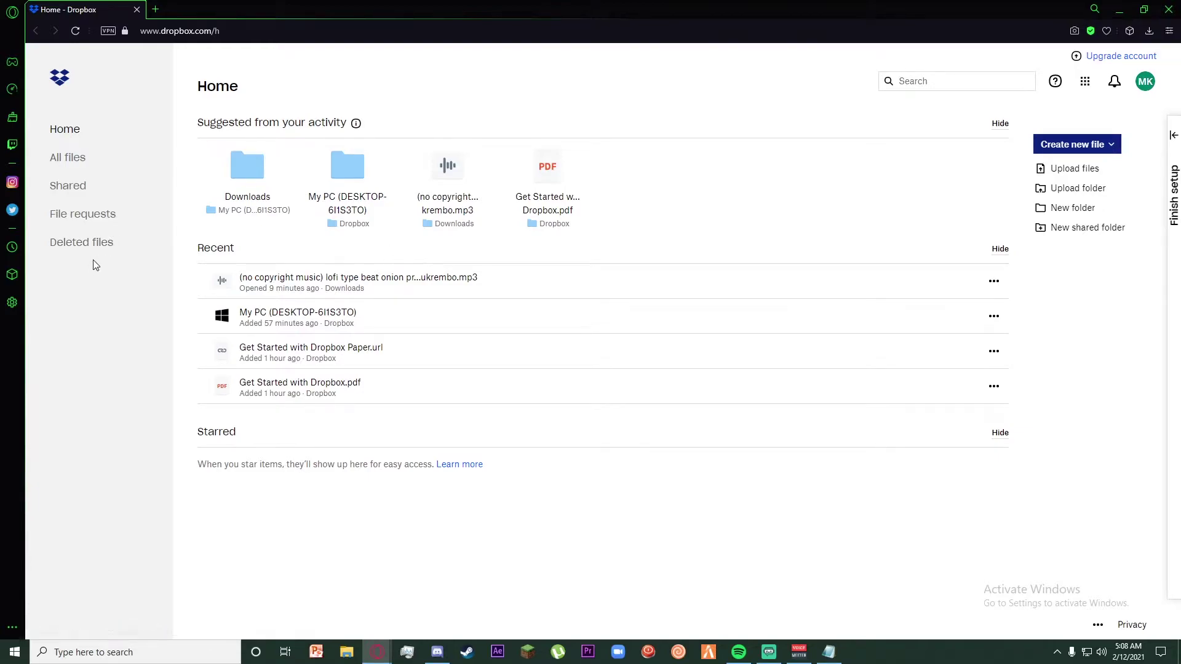
- From All files, dismiss the setup checklist, then visit the Shared and File requests pages
click(67, 158)
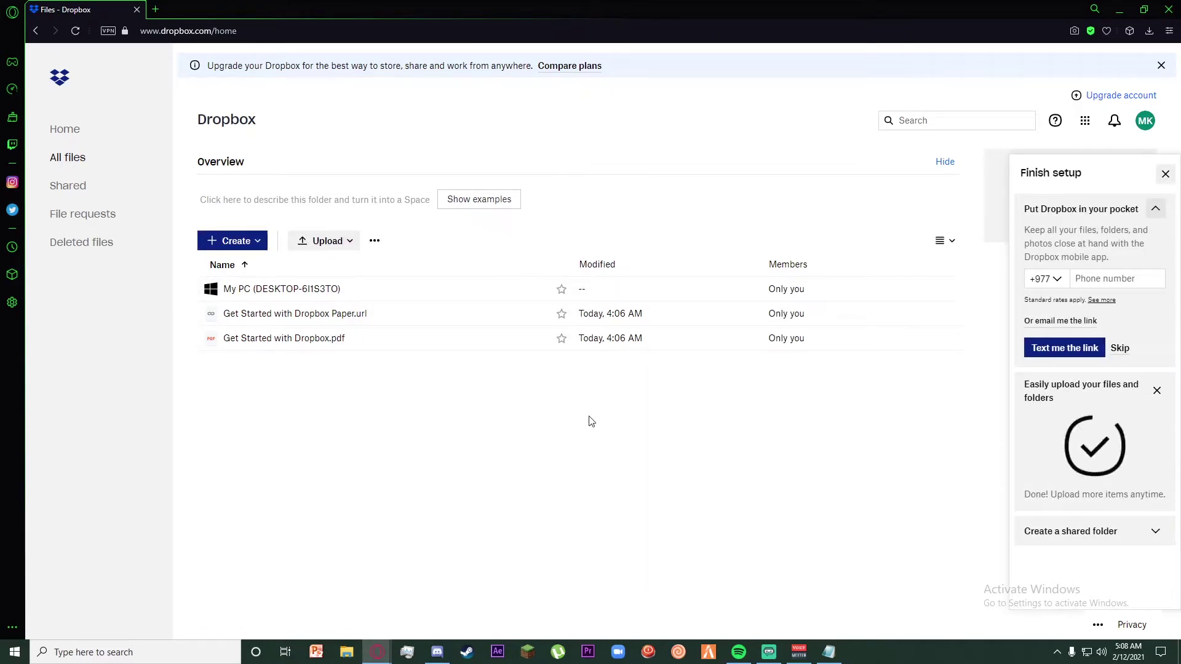
click(1164, 173)
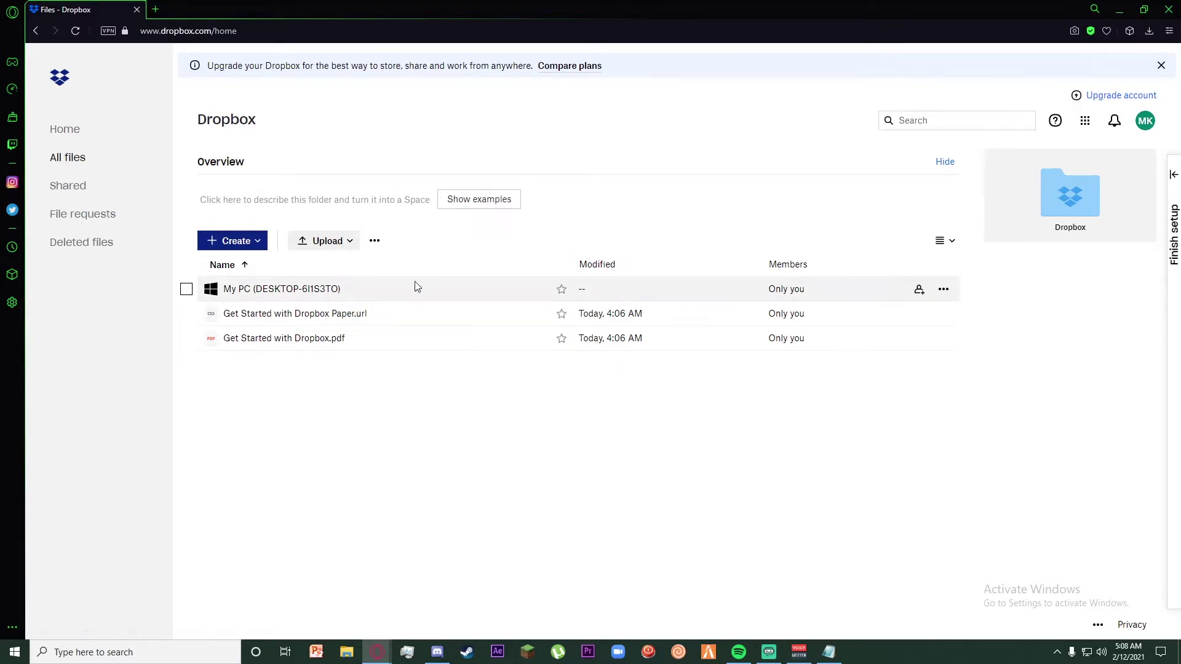
click(85, 191)
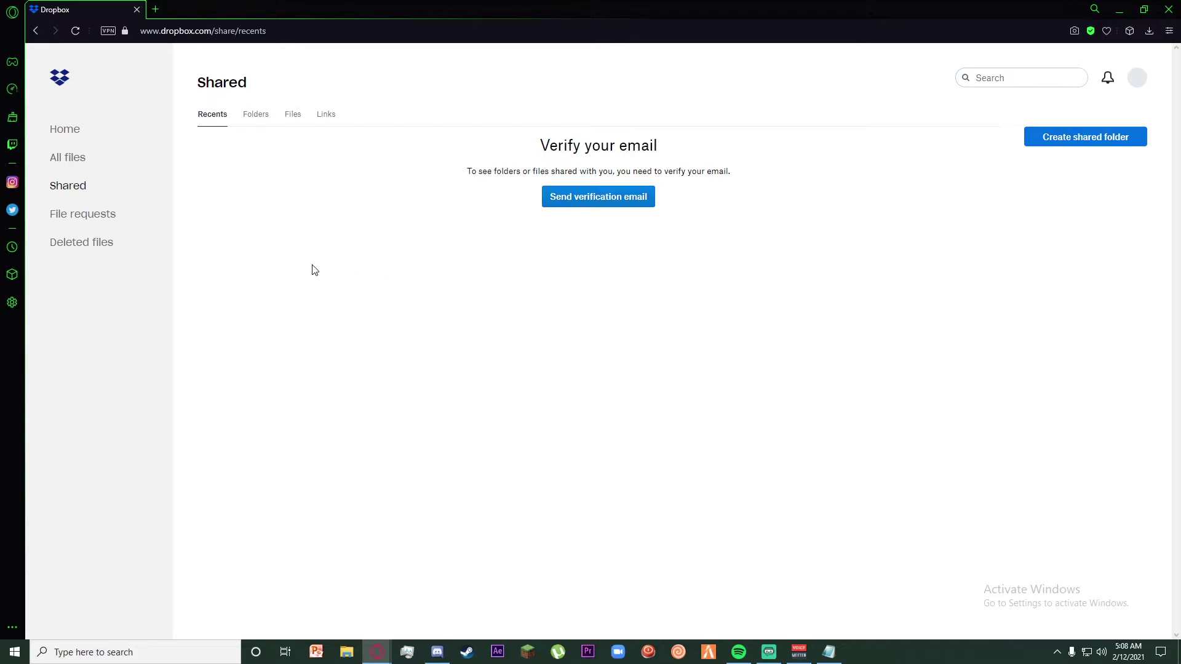
click(75, 214)
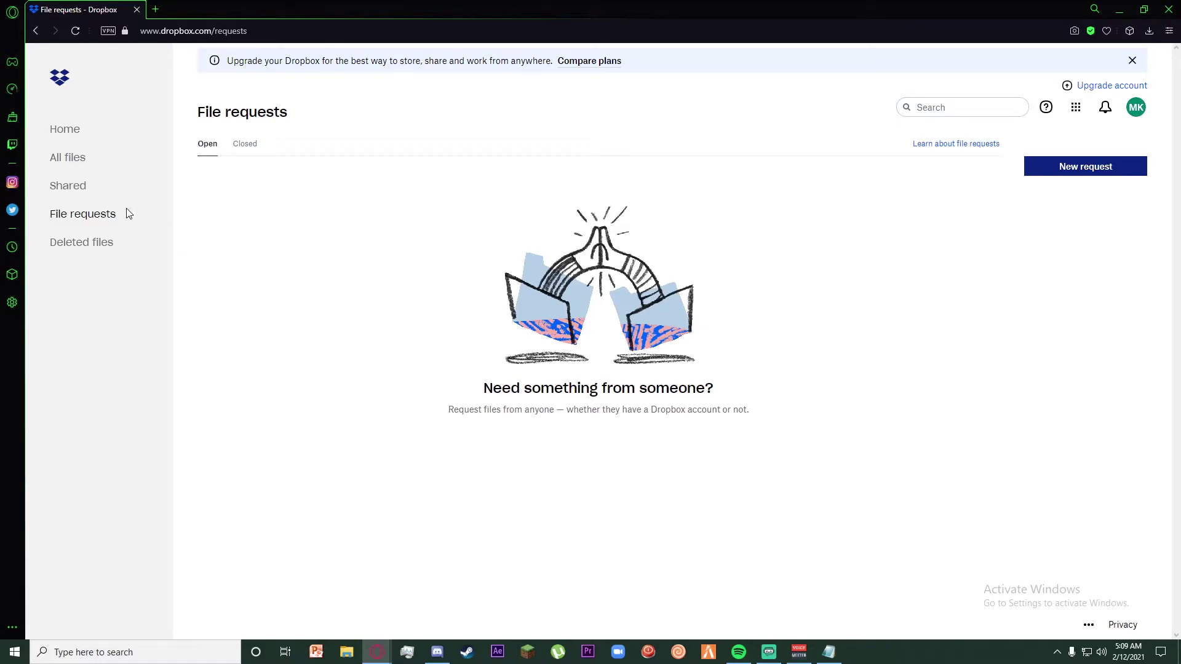
- On Deleted files, highlight the 180-day and 30-day figures, then go back Home
click(73, 246)
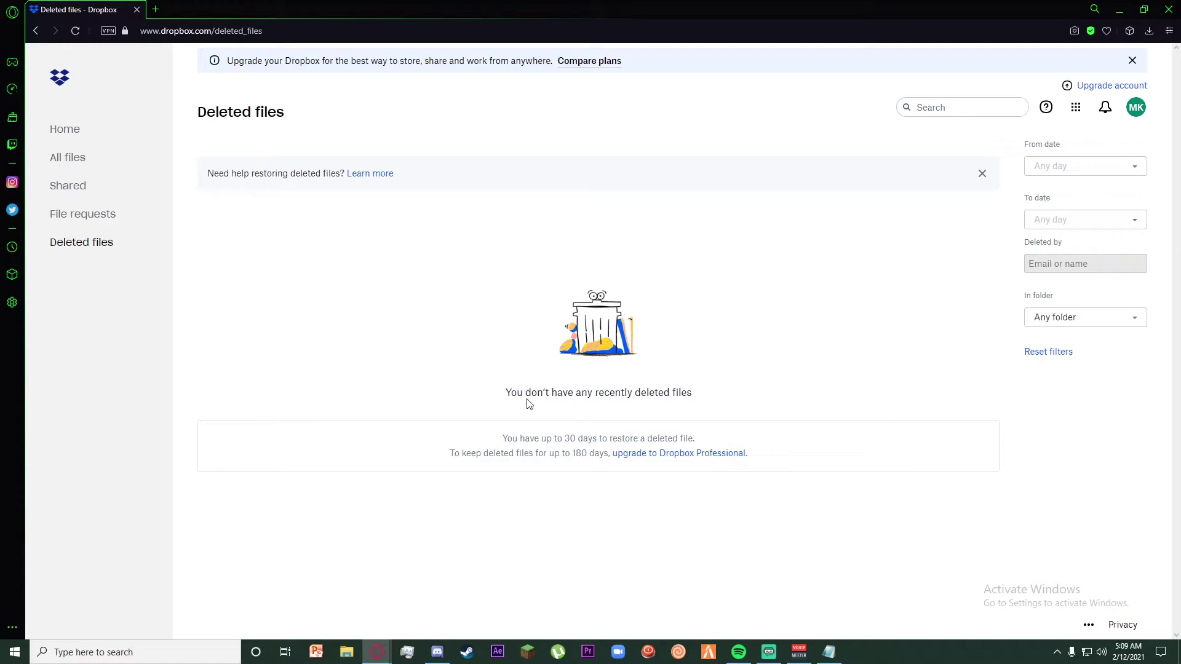
double_click(576, 453)
click(699, 316)
double_click(567, 438)
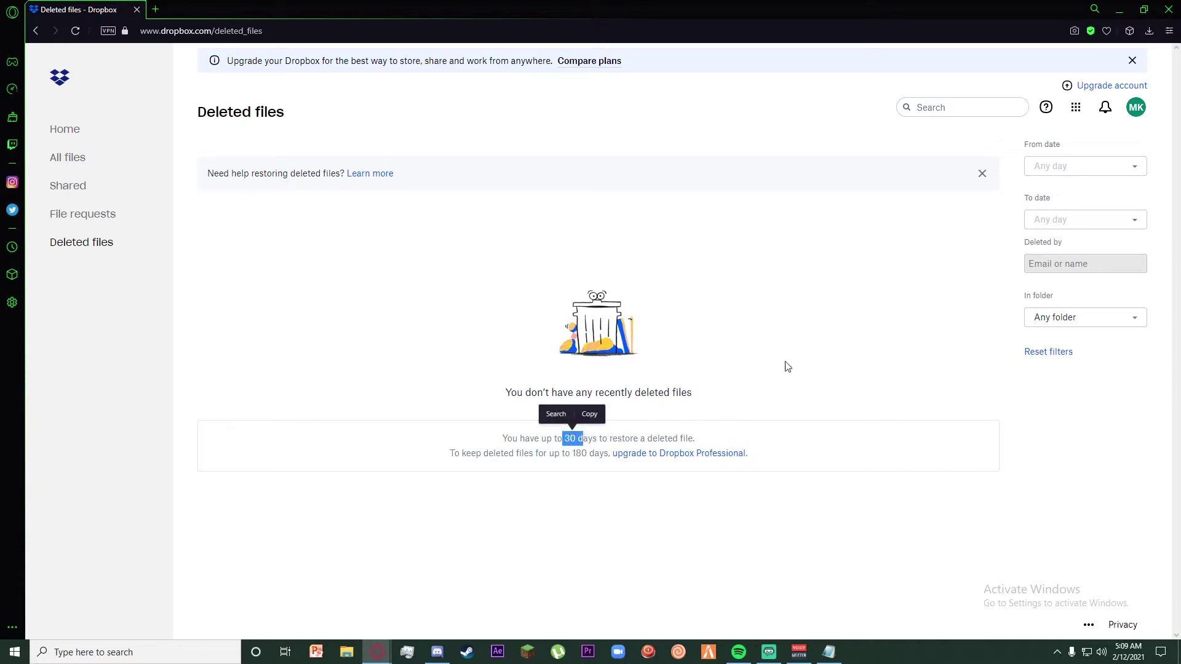
click(810, 324)
key(alt+Left)
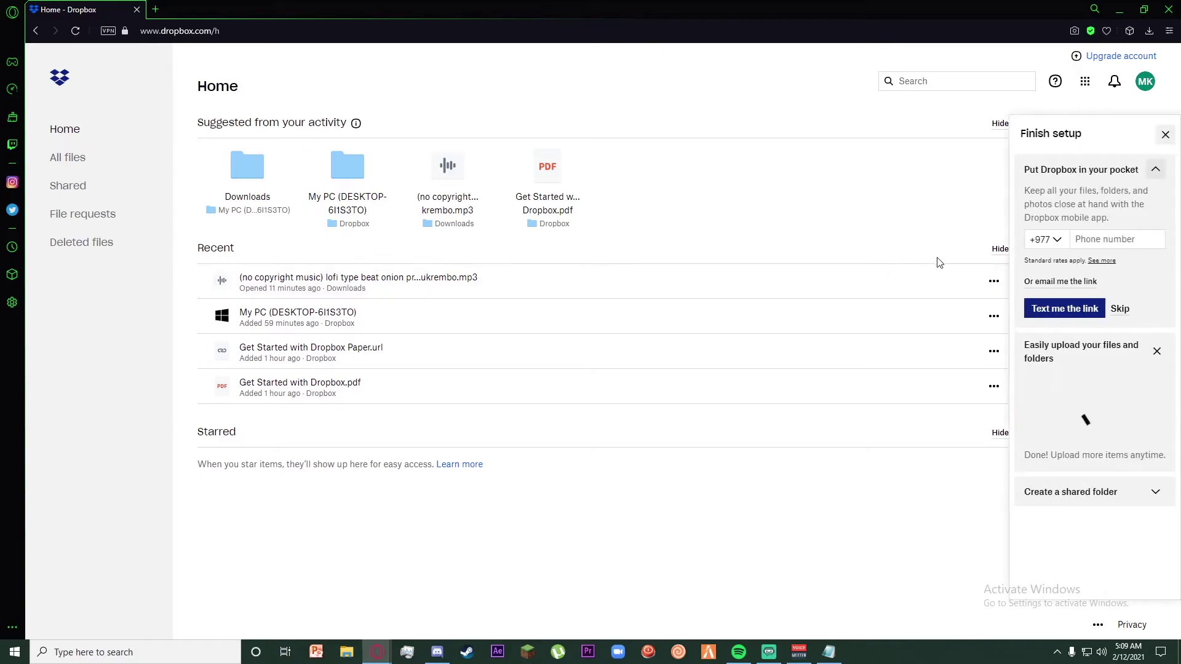
- Upload the Twitter Sign Up video into the My PC folder and view upload details
click(1165, 134)
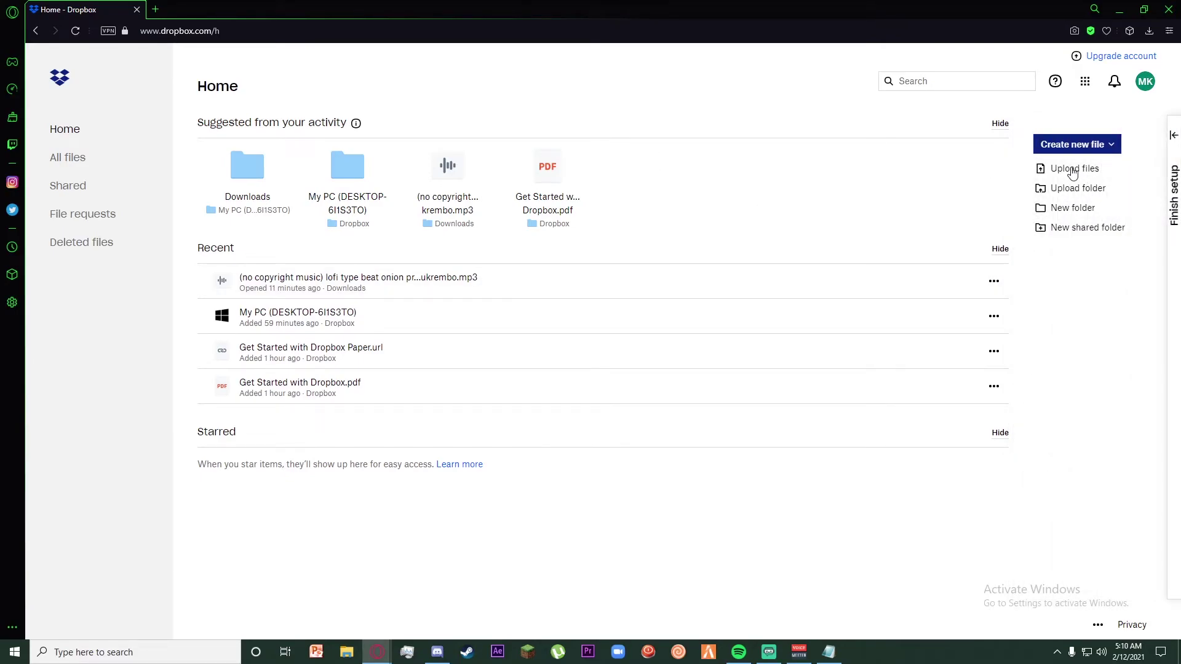
click(1073, 169)
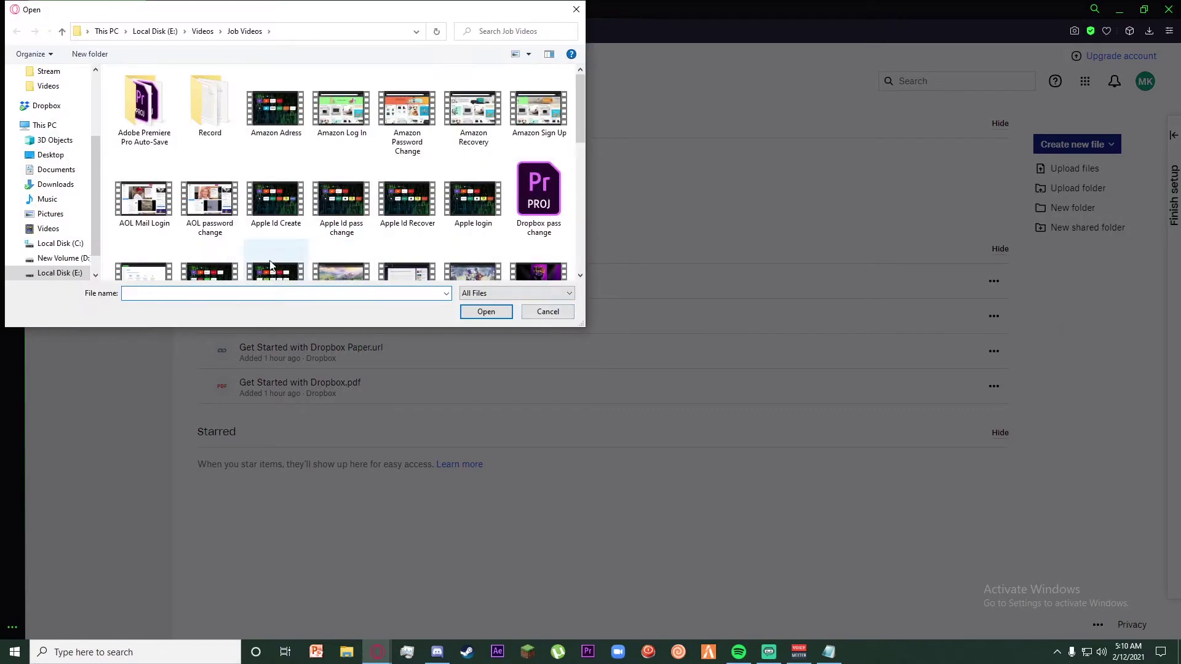
scroll(314, 238, down, 5)
scroll(314, 238, down, 3)
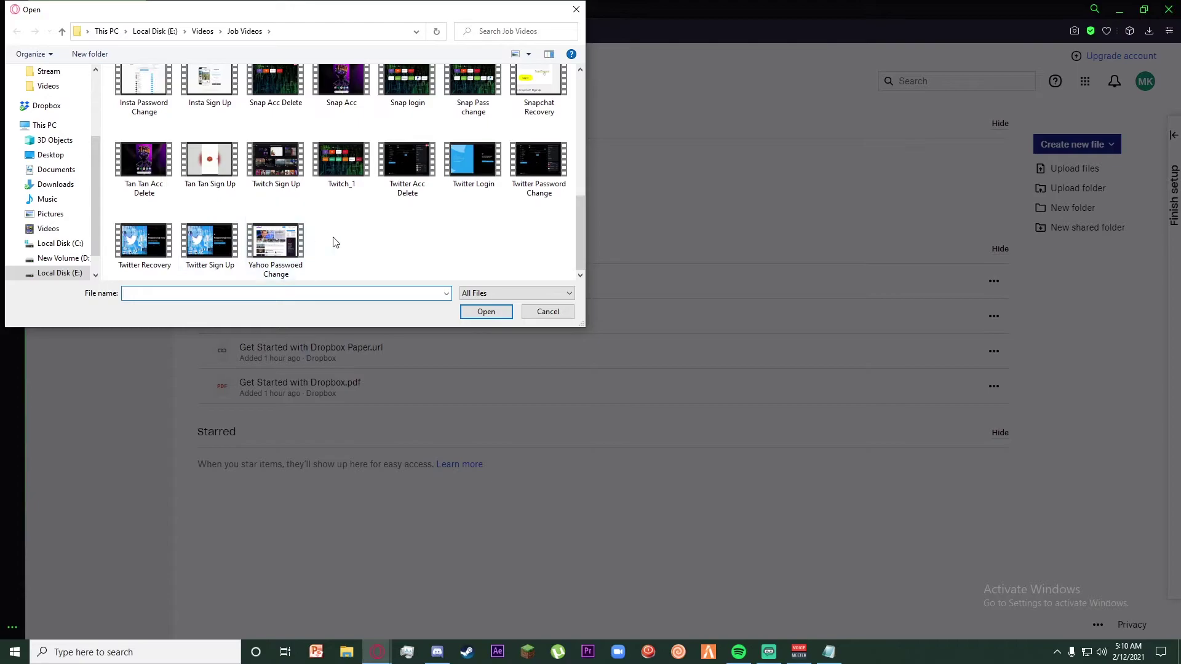
click(225, 236)
double_click(225, 236)
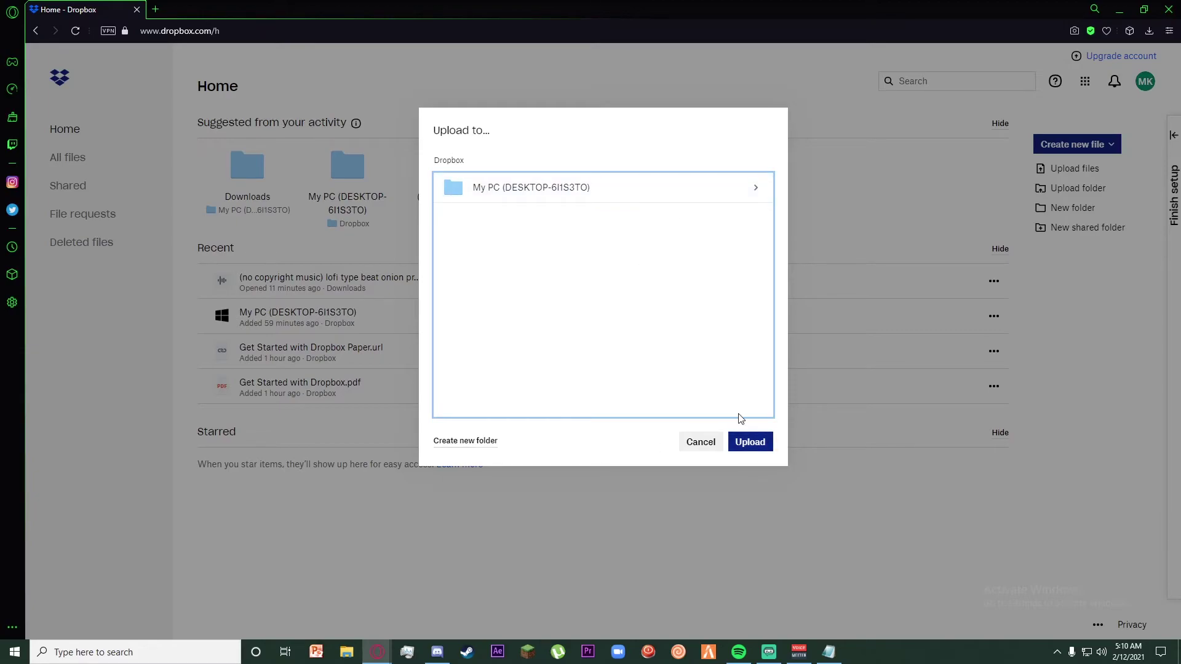
click(530, 188)
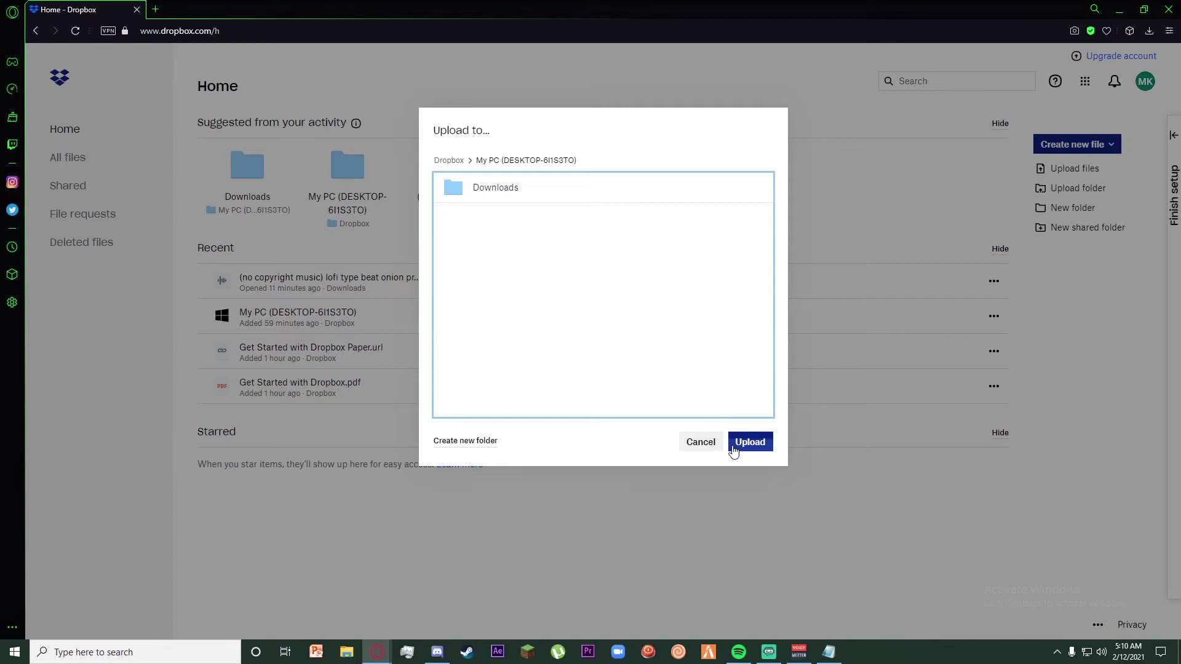
click(750, 442)
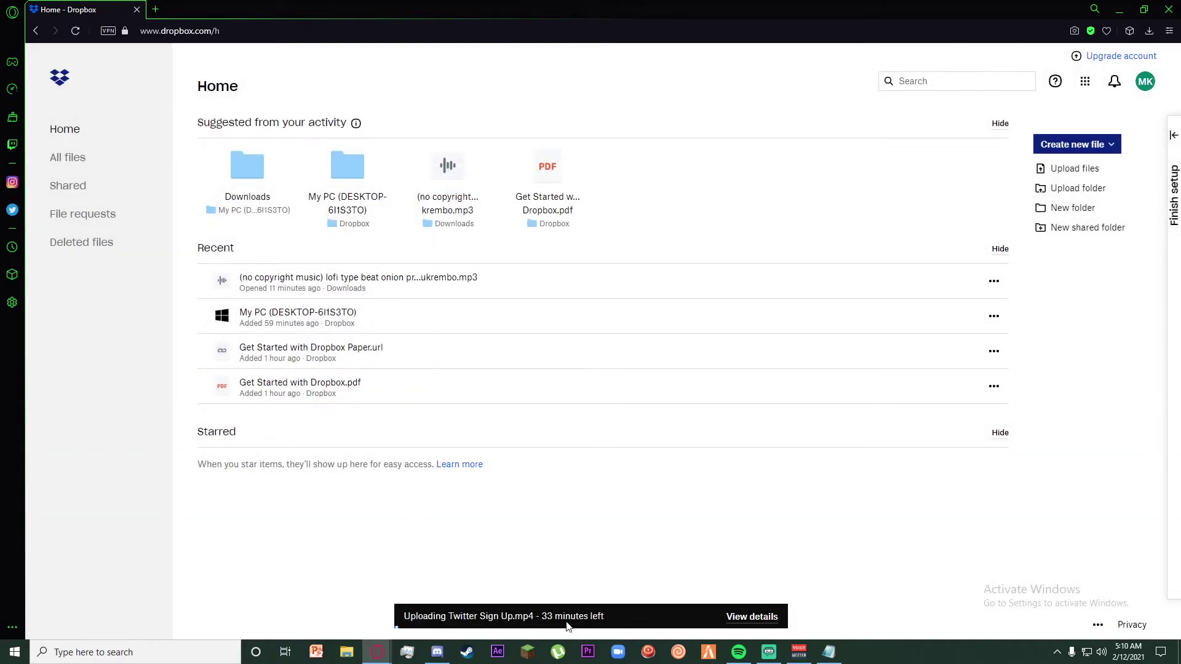
click(740, 616)
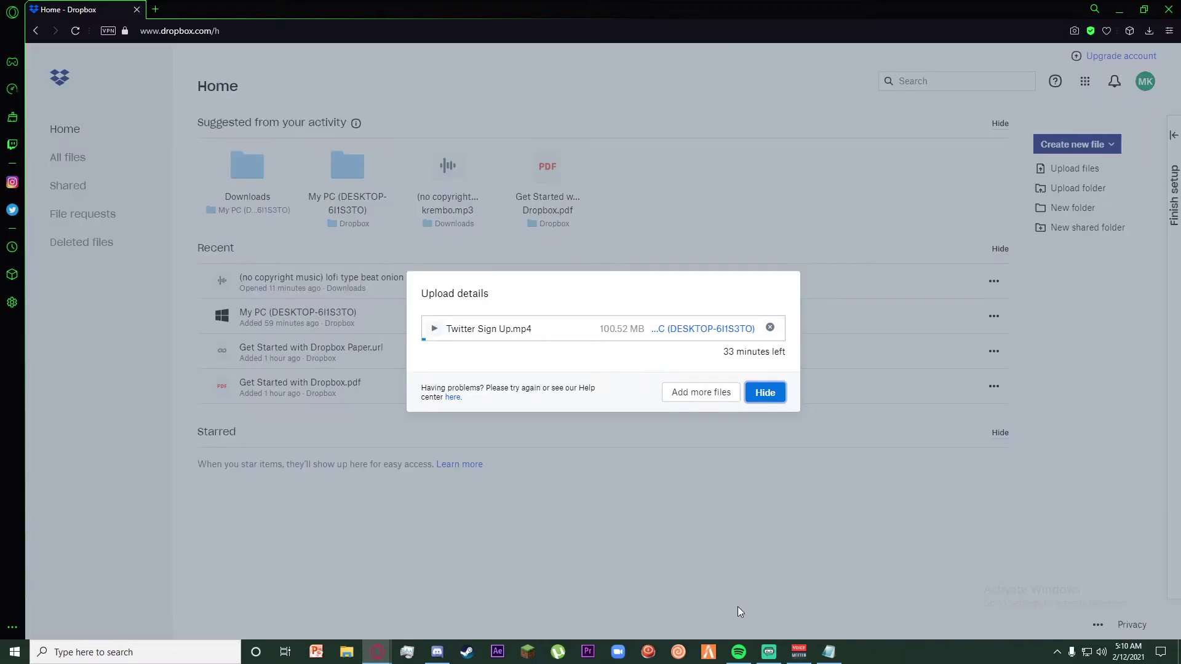
- Hide upload details, check the lofi beat mp3's More menu for Download, and return Home
click(766, 392)
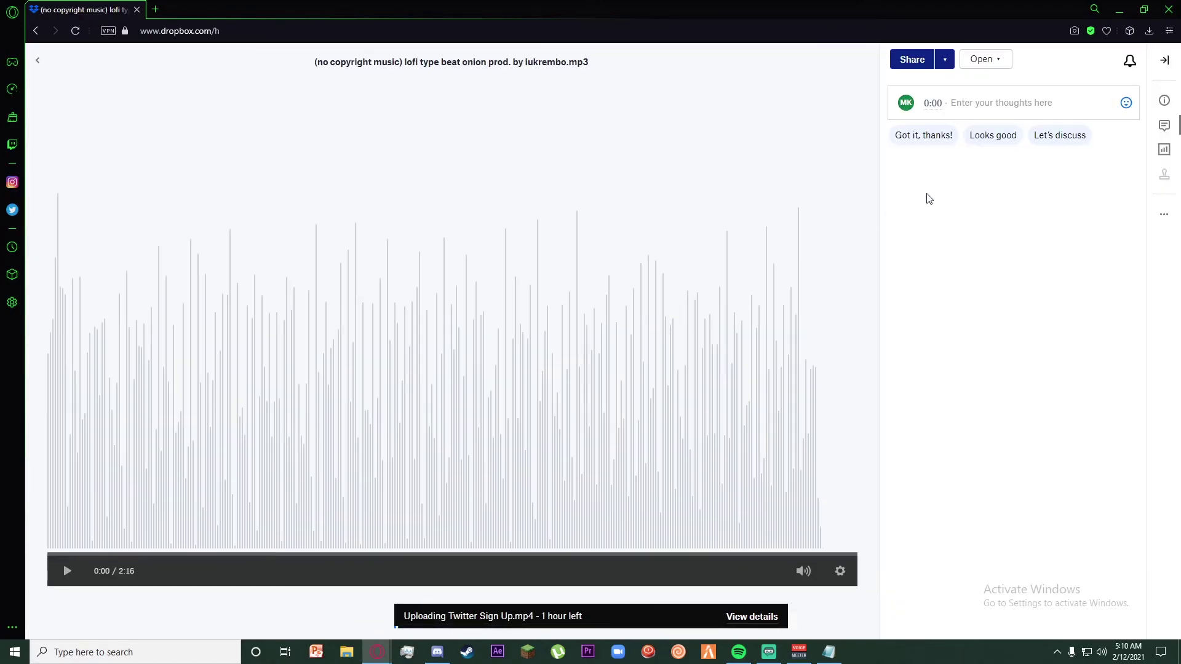
click(1163, 216)
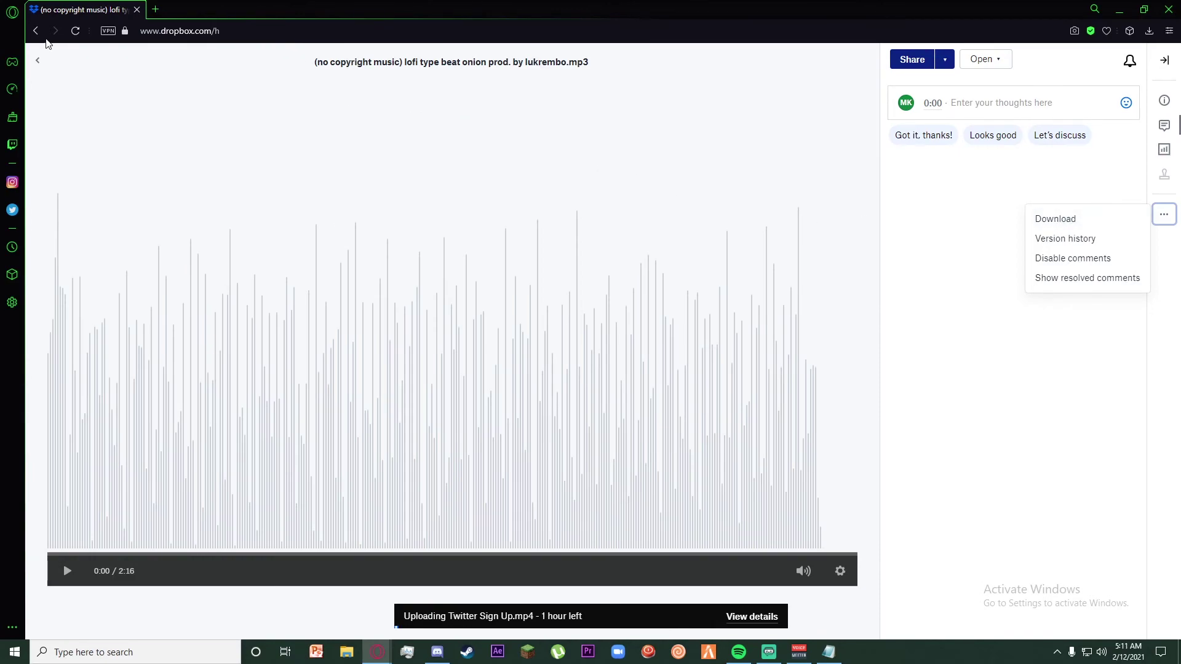
click(37, 59)
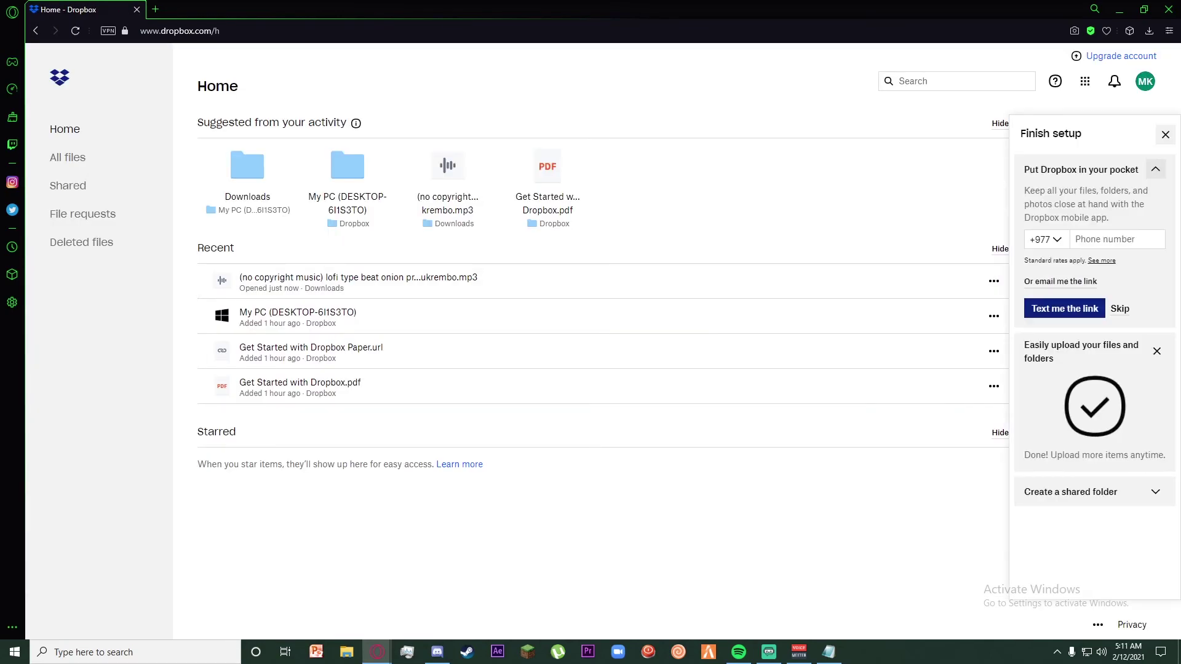
- Dismiss the Finish setup checklist to reveal the create and upload options
click(1166, 134)
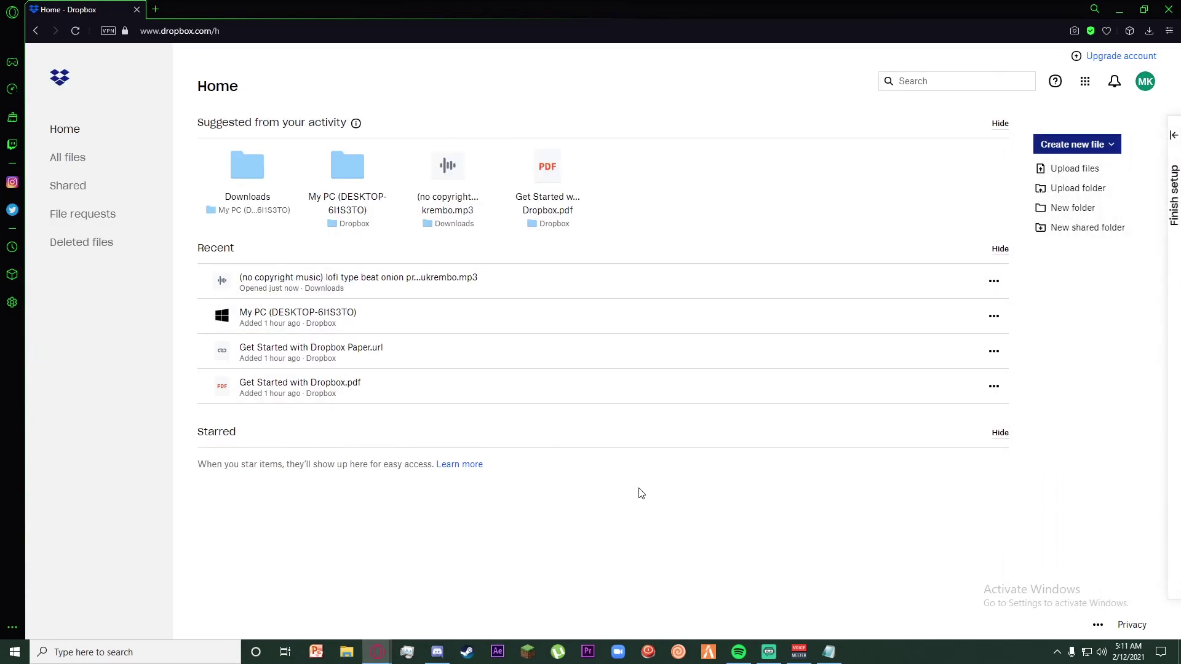